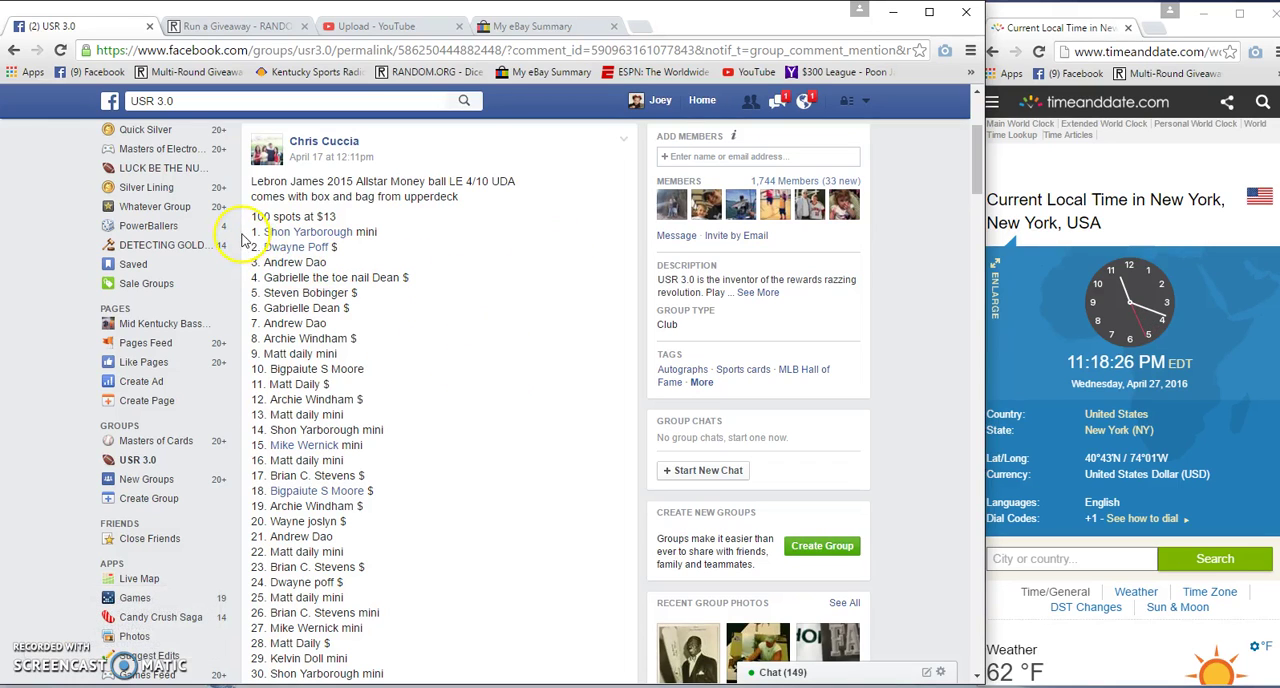
# - Copy the full numbered list of spots 1 to 100 from the group's giveaway post
pyautogui.moveTo(260, 234)
pyautogui.mouseDown()
pyautogui.moveTo(450, 469)
pyautogui.moveTo(496, 680)
pyautogui.moveTo(486, 554)
pyautogui.mouseUp()
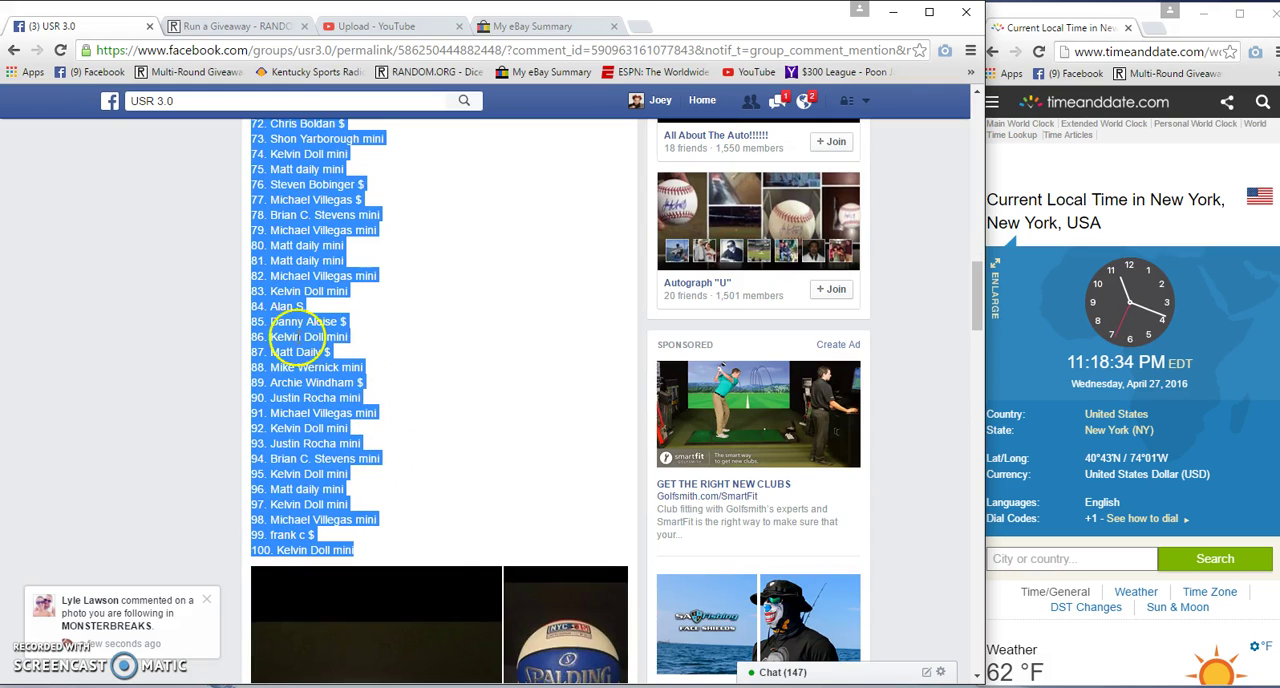
pyautogui.rightClick(262, 336)
pyautogui.click(270, 338)
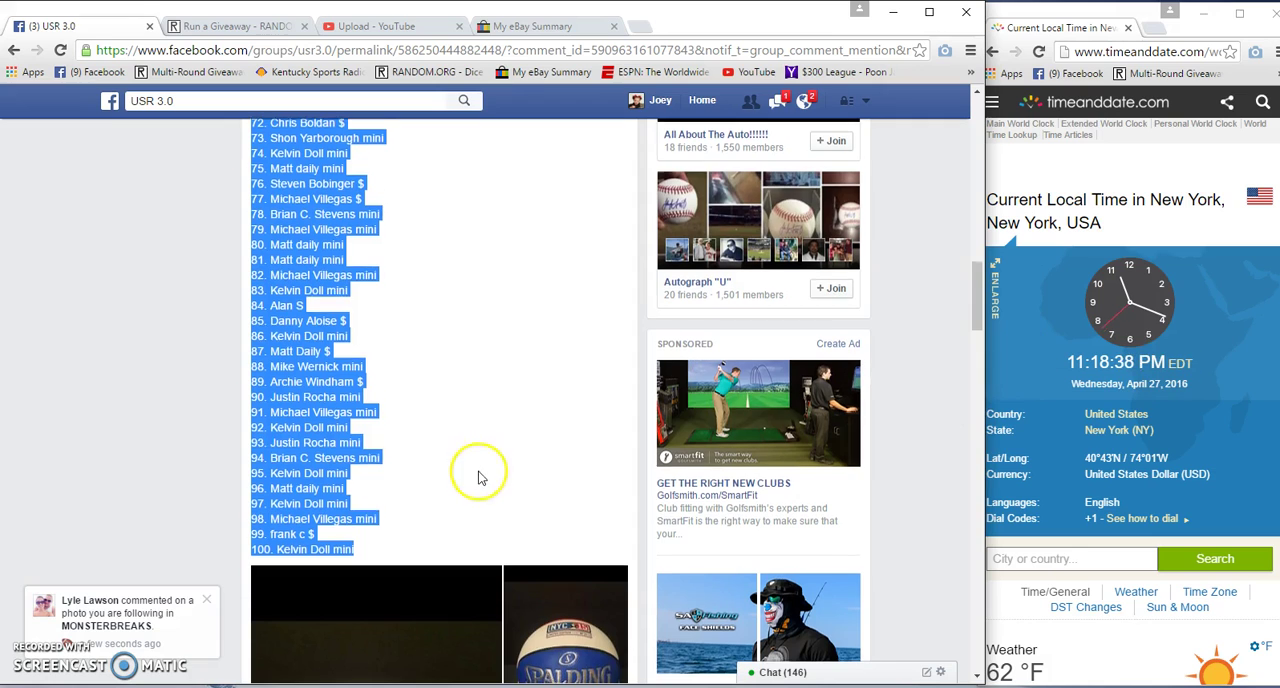
pyautogui.scroll(-5, 400, 480)
pyautogui.scroll(-5, 352, 488)
pyautogui.scroll(-5, 350, 486)
pyautogui.scroll(-5, 346, 484)
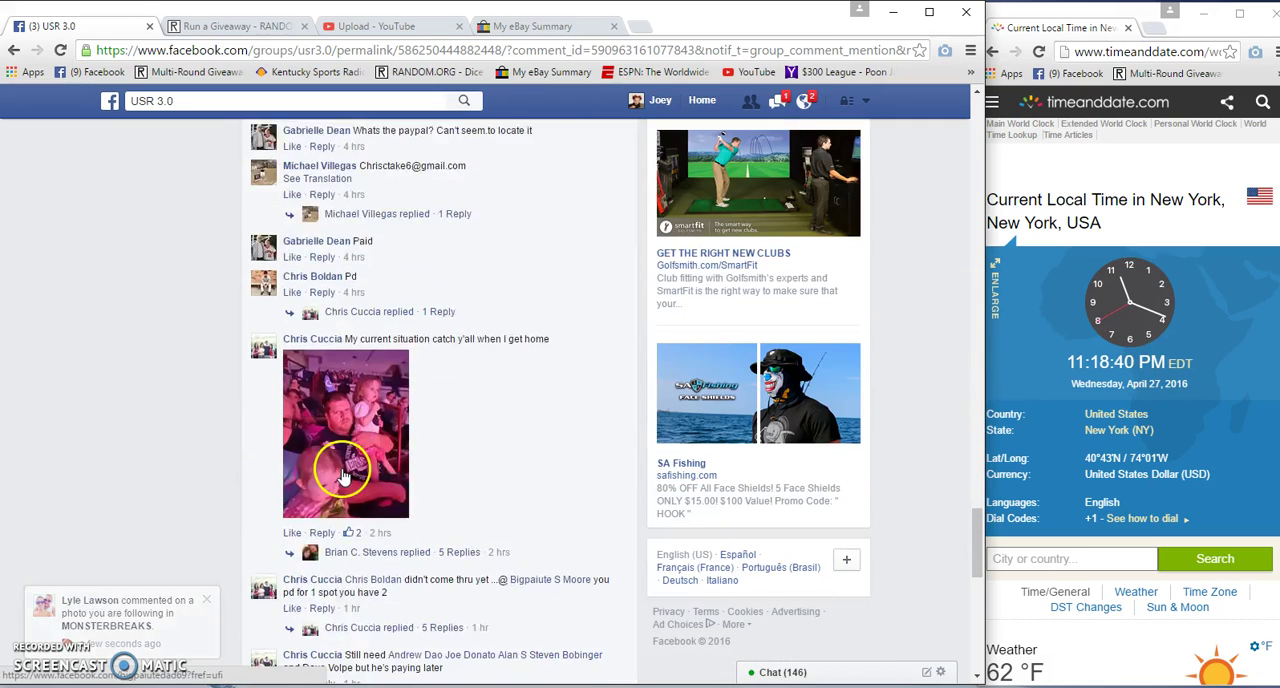
pyautogui.scroll(-5, 342, 480)
pyautogui.scroll(-3, 338, 476)
pyautogui.scroll(-2, 330, 471)
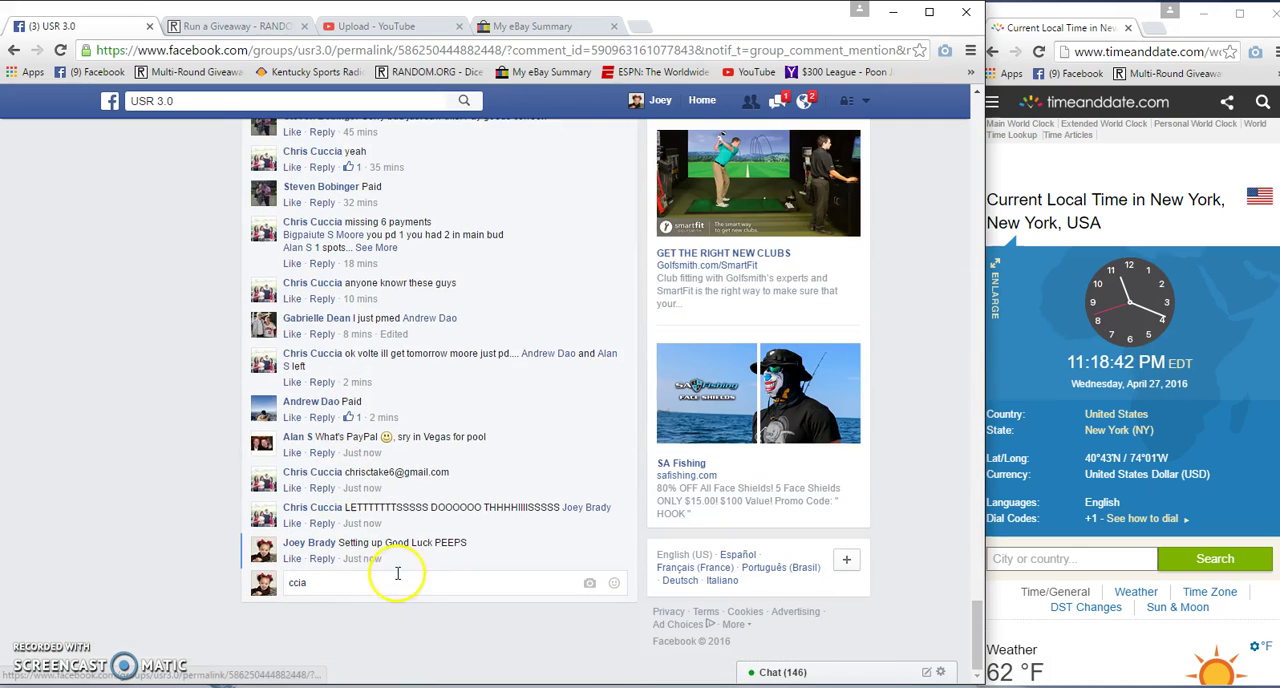
# - Post the comment 'Live' at the end of the giveaway thread
pyautogui.click(360, 585)
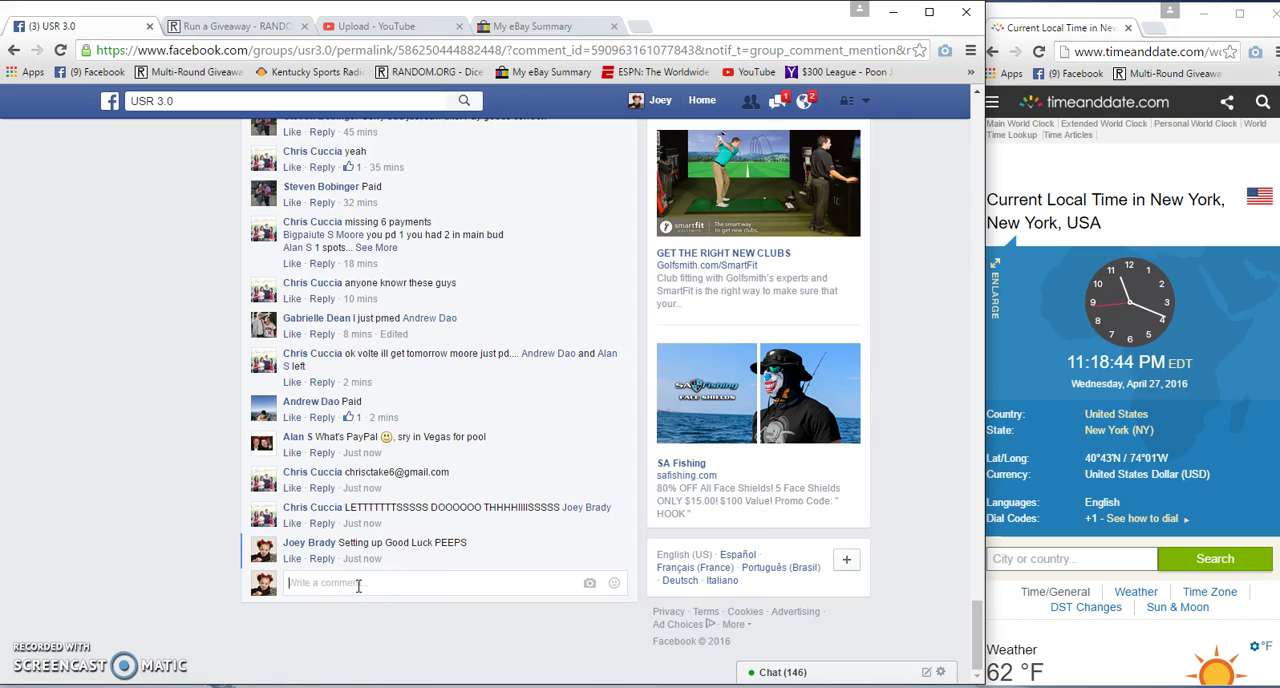
pyautogui.write('Live')
pyautogui.press('Return')
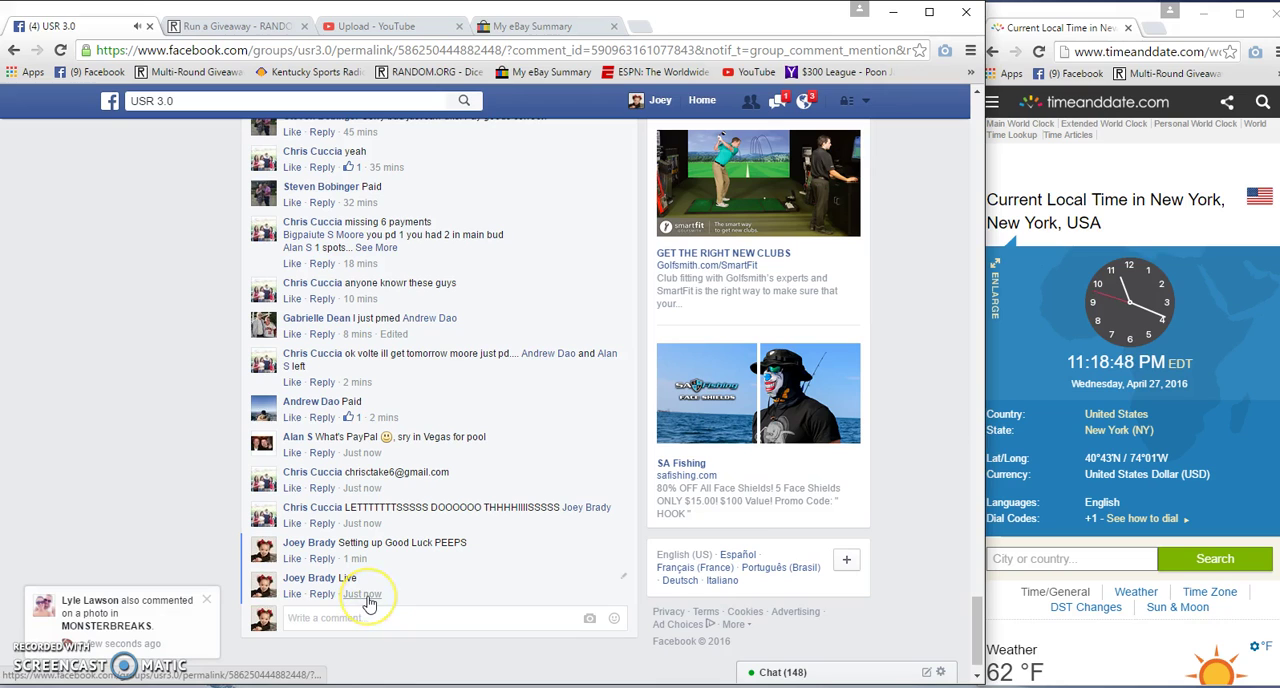
# - Paste the 100 copied entries into the Run a Giveaway form
pyautogui.click(195, 26)
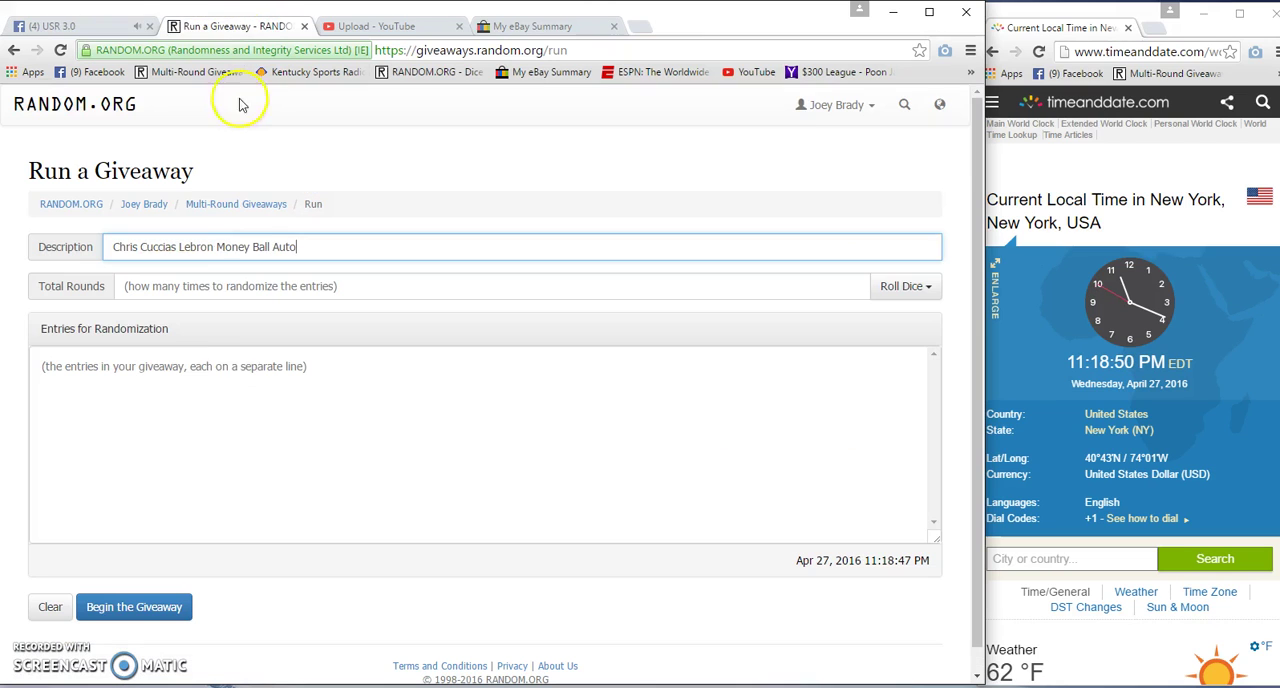
pyautogui.rightClick(235, 399)
pyautogui.click(277, 494)
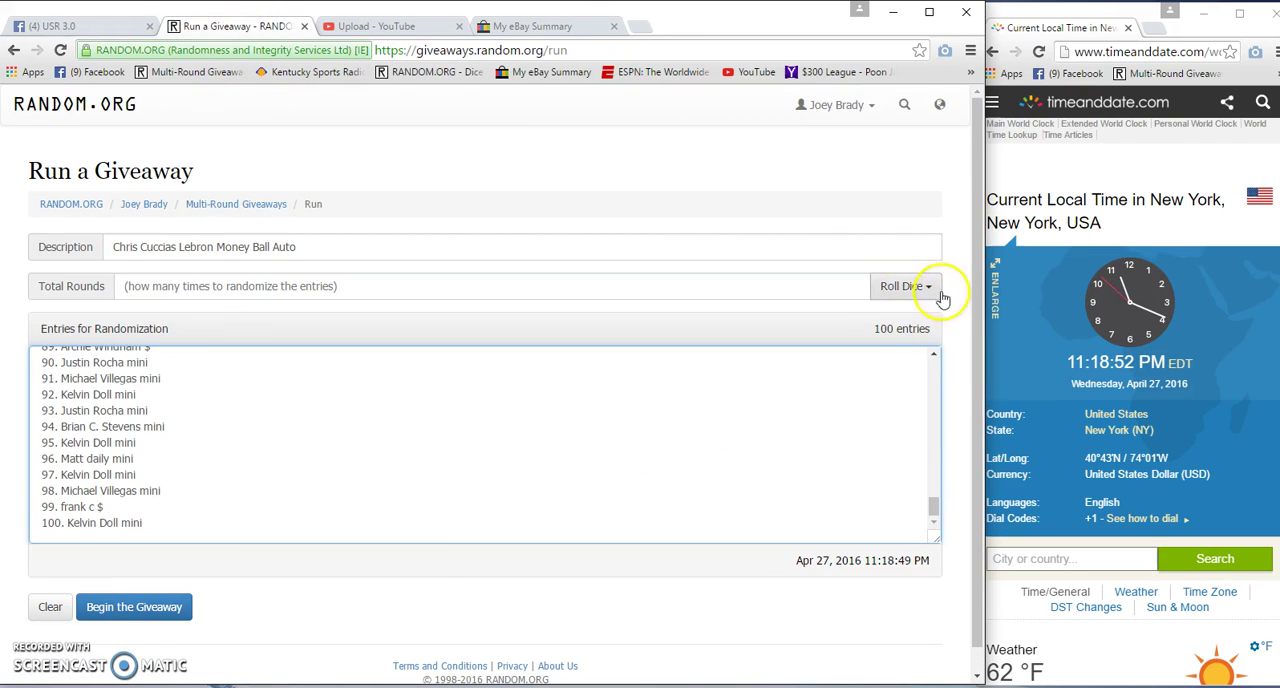
# - Set six rounds with a 2d6 dice roll and begin the giveaway
pyautogui.click(903, 286)
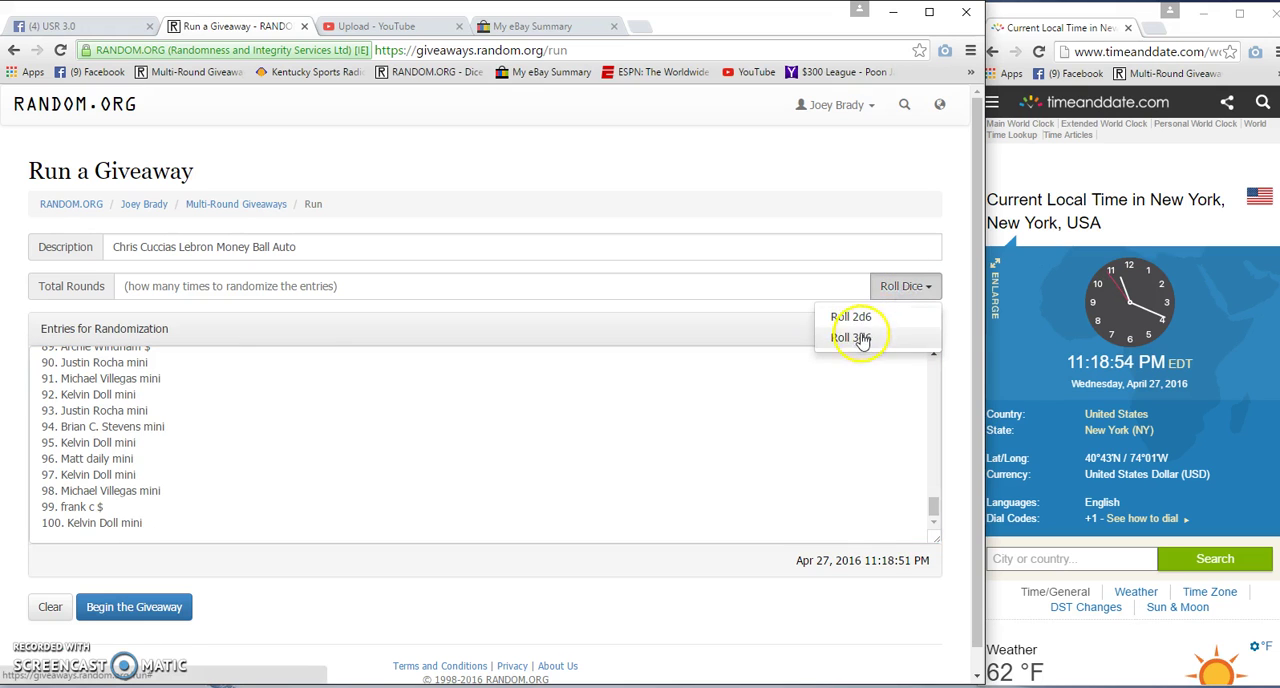
pyautogui.click(851, 317)
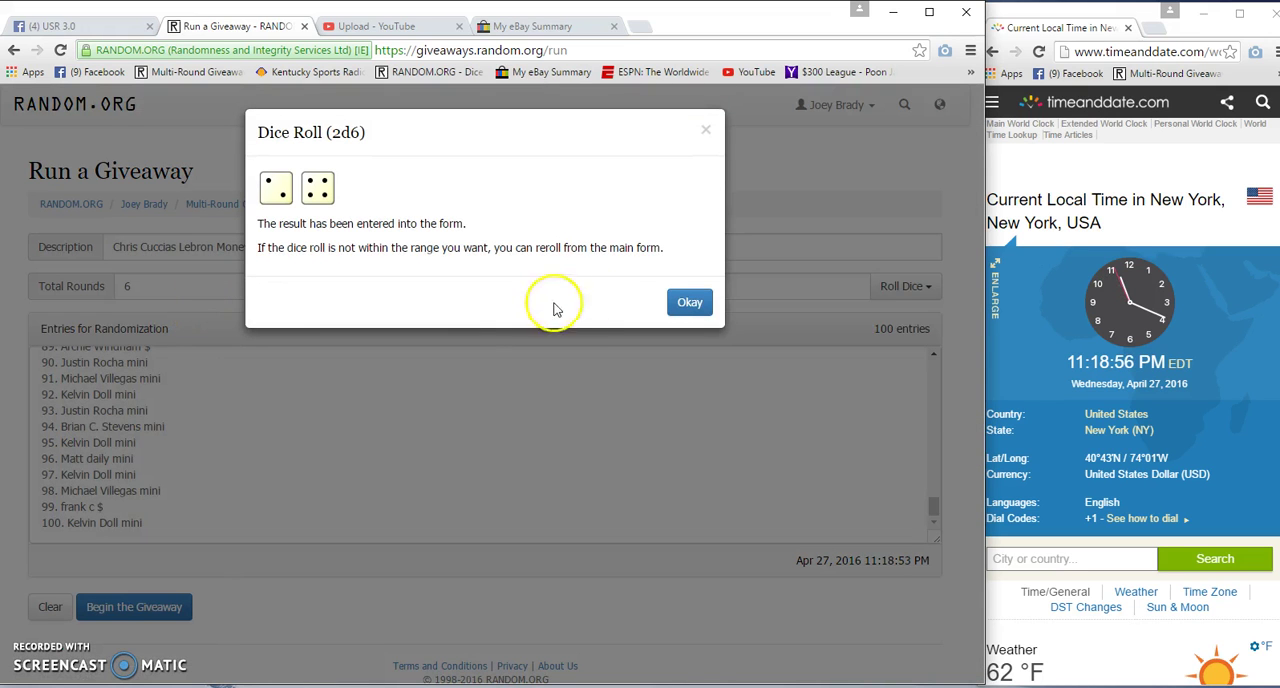
pyautogui.click(689, 302)
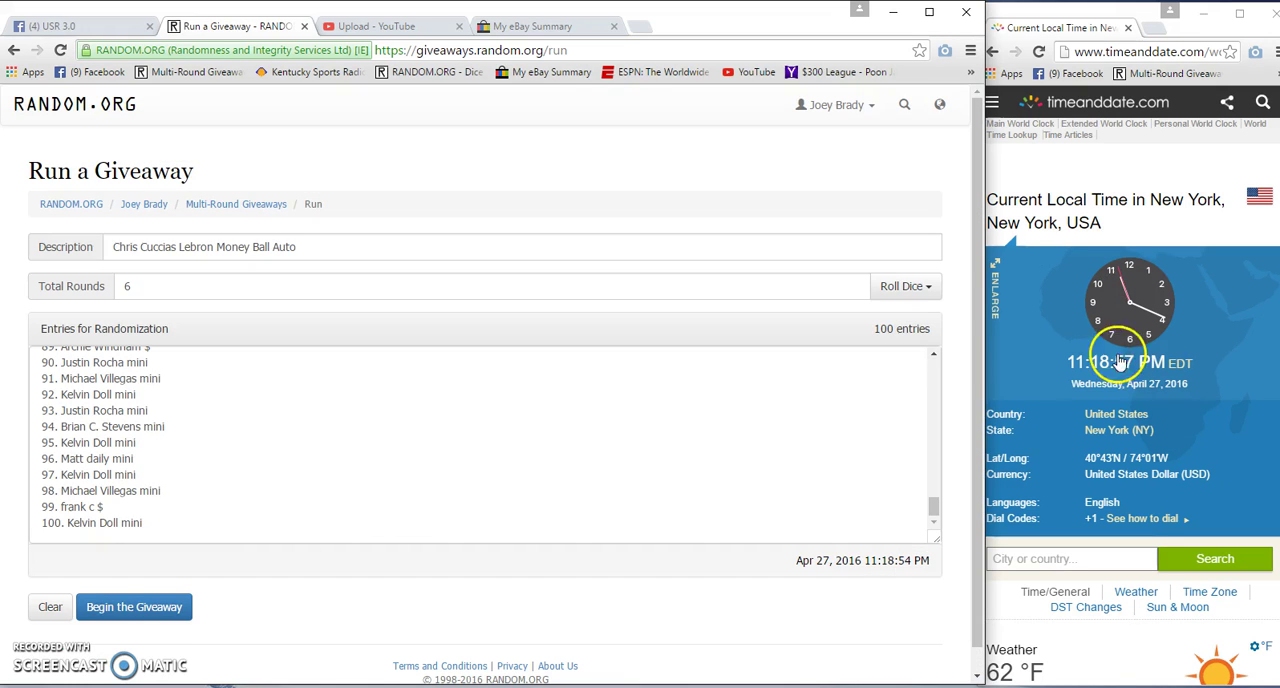
pyautogui.click(187, 601)
pyautogui.click(640, 306)
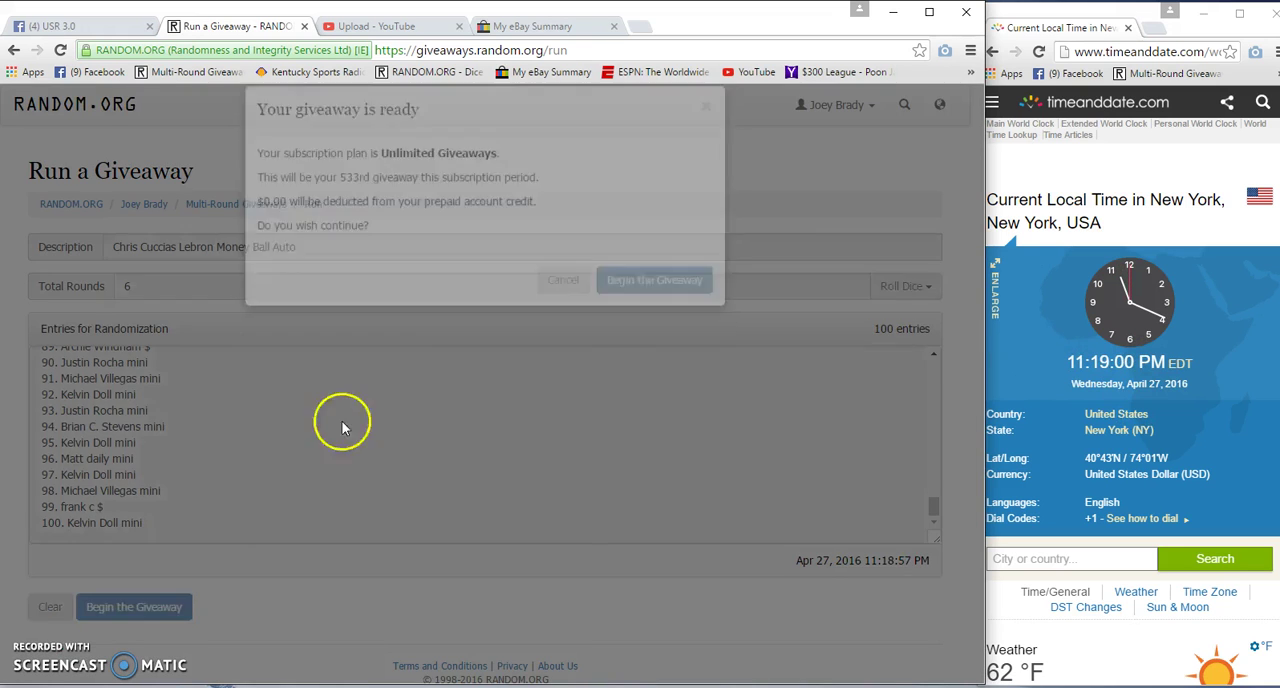
pyautogui.scroll(-5, 150, 477)
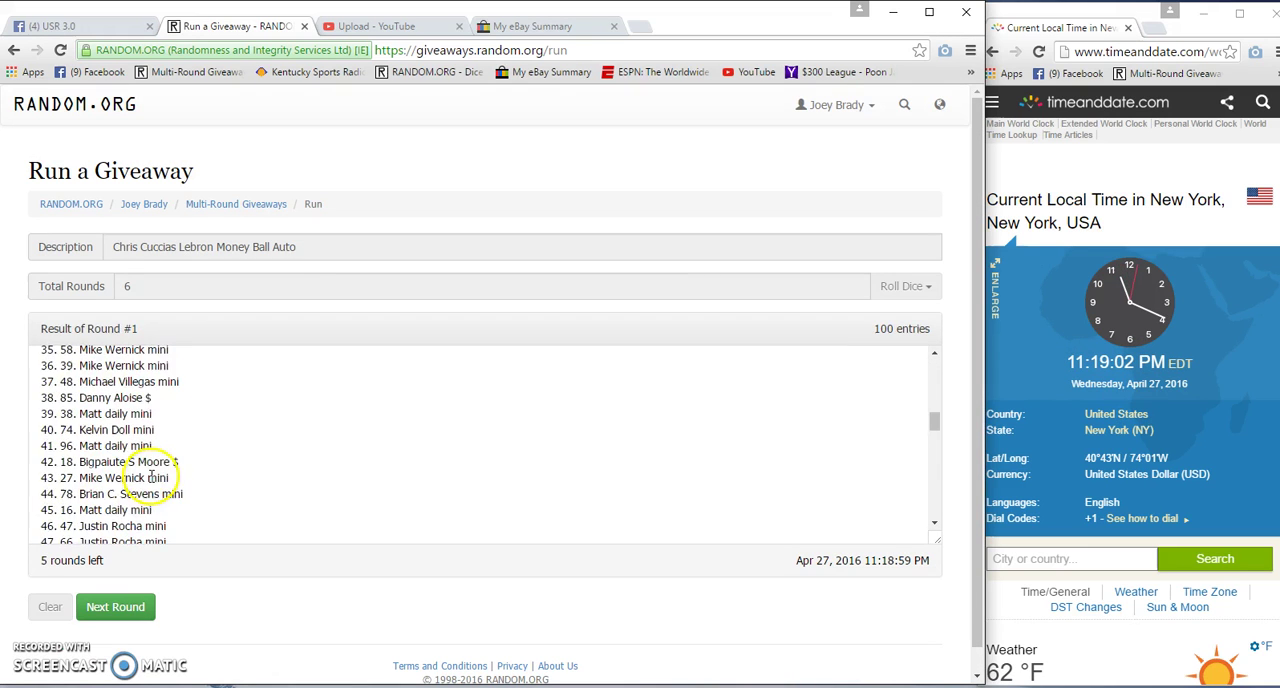
pyautogui.scroll(-6, 150, 477)
pyautogui.scroll(-4, 157, 491)
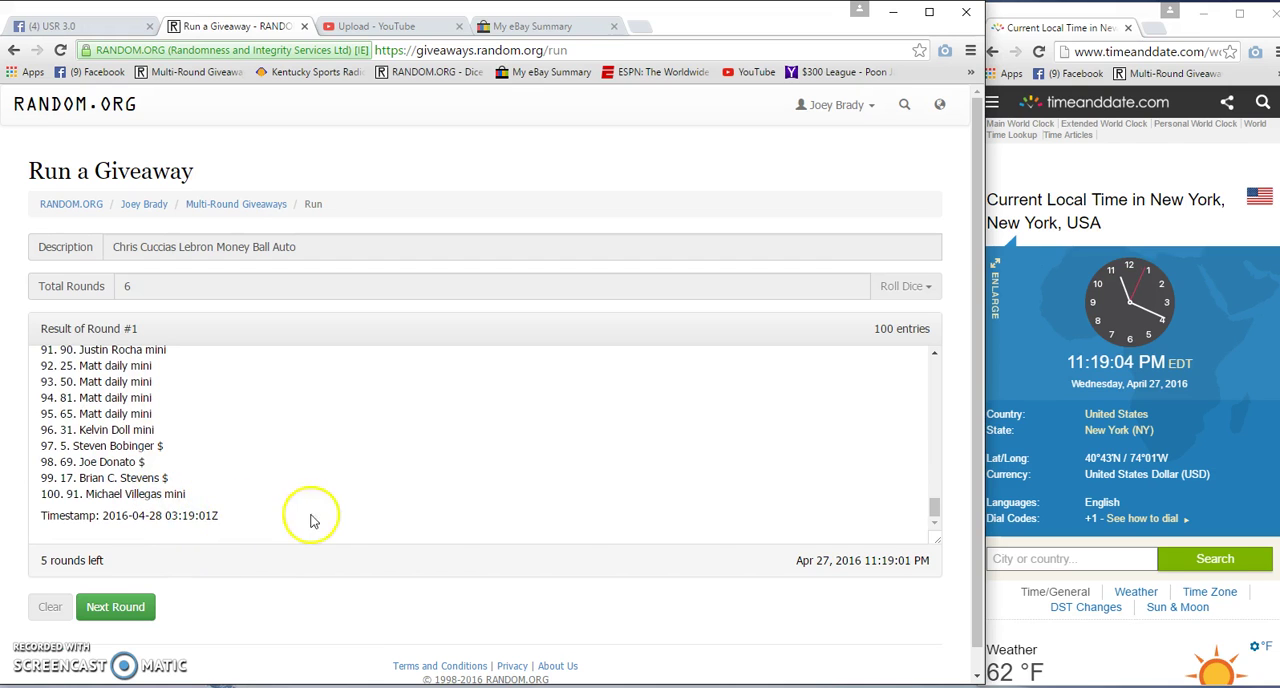
pyautogui.moveTo(168, 516); pyautogui.dragTo(310, 518)
pyautogui.scroll(4, 310, 518)
pyautogui.scroll(8, 310, 520)
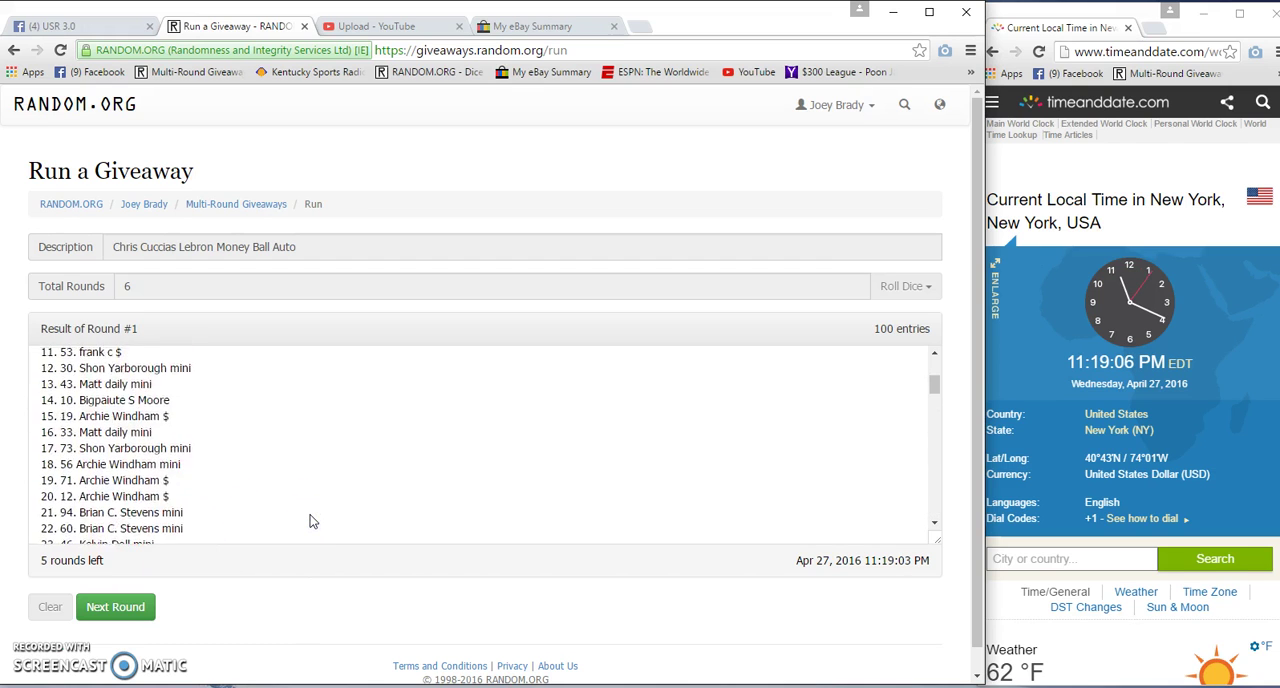
pyautogui.scroll(3, 310, 521)
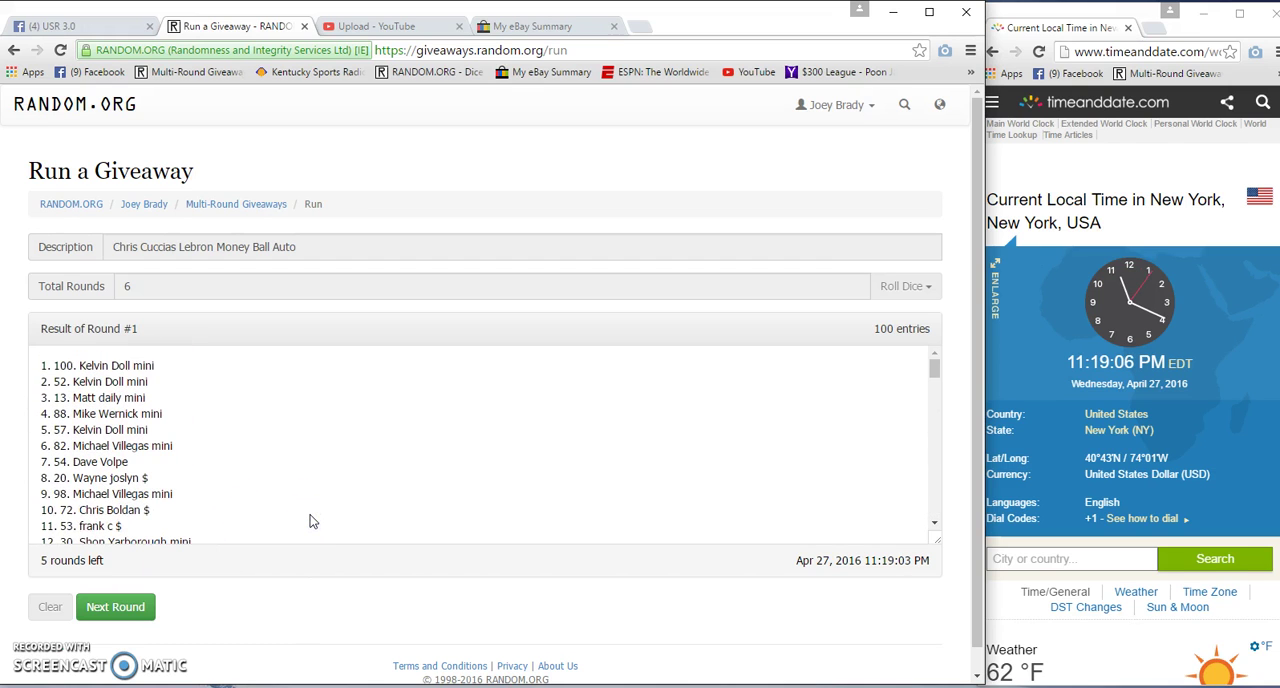
# - Run giveaway rounds two through five, leaving only the final round
pyautogui.click(115, 607)
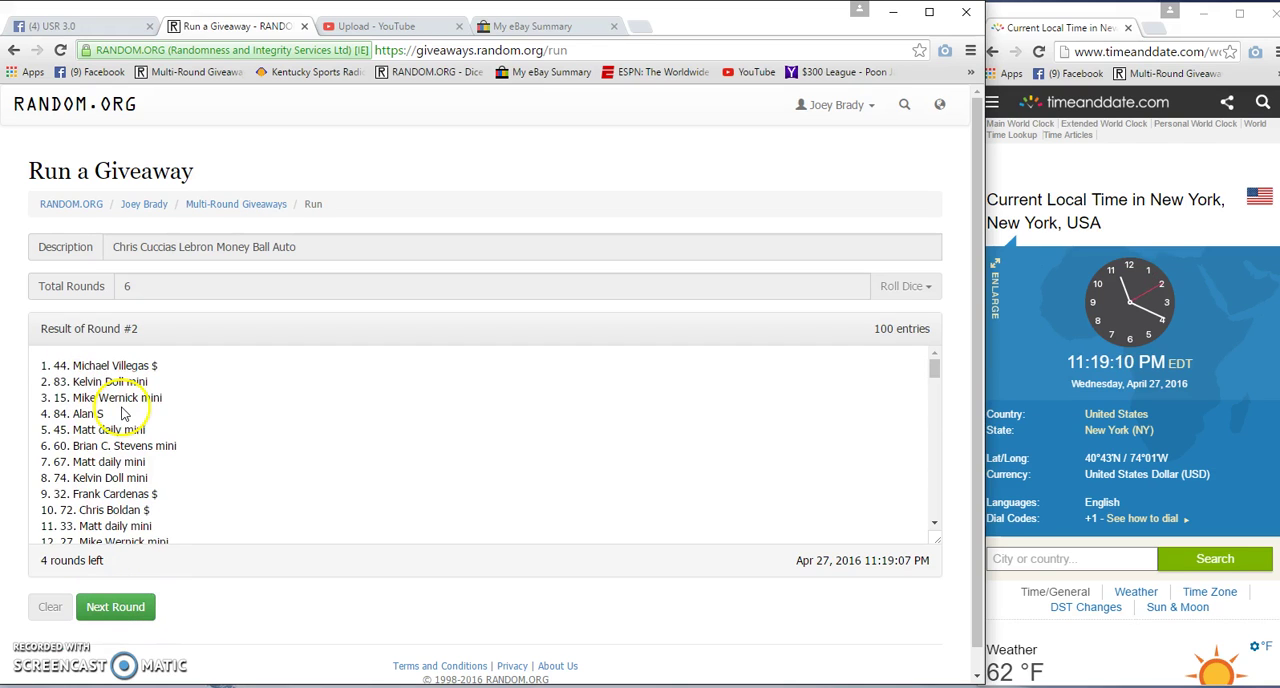
pyautogui.click(137, 608)
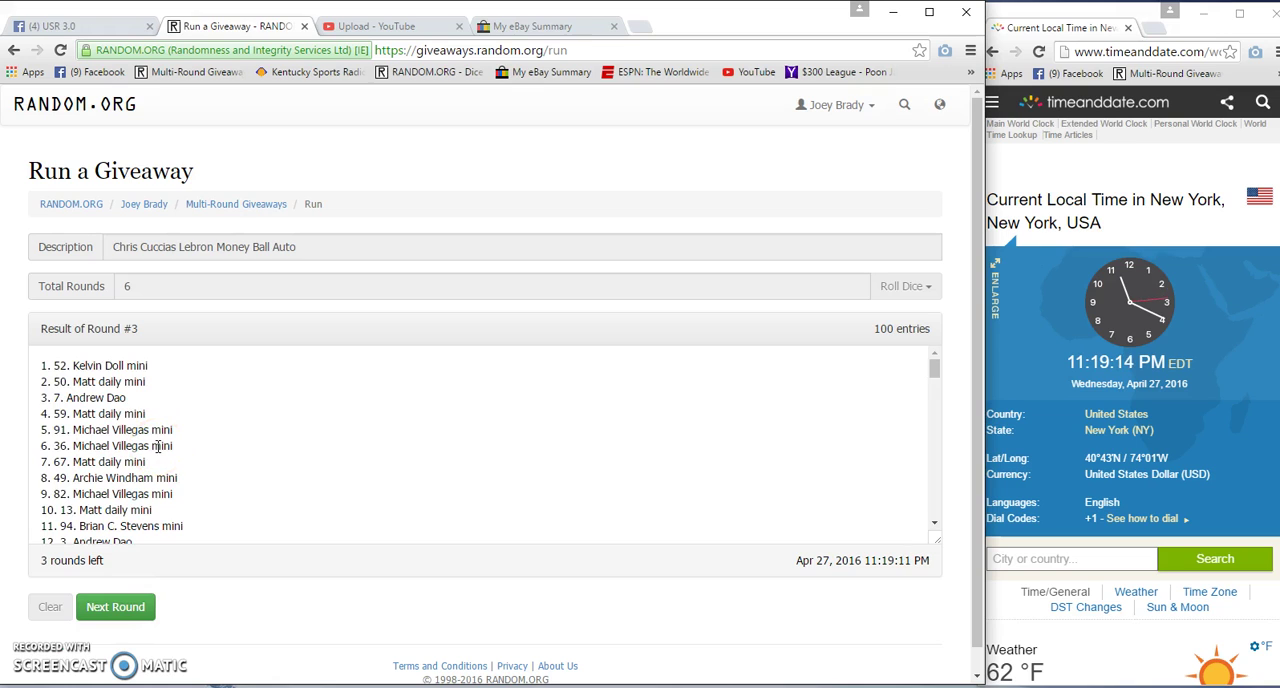
pyautogui.click(105, 610)
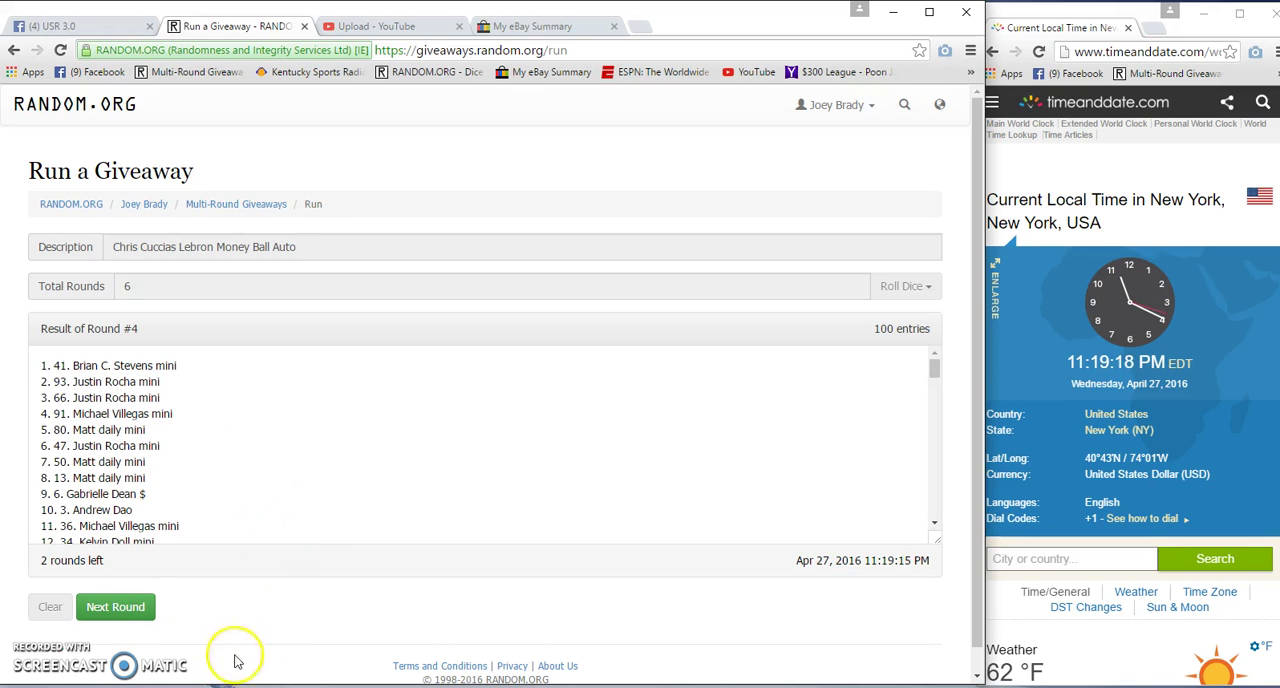
pyautogui.click(115, 607)
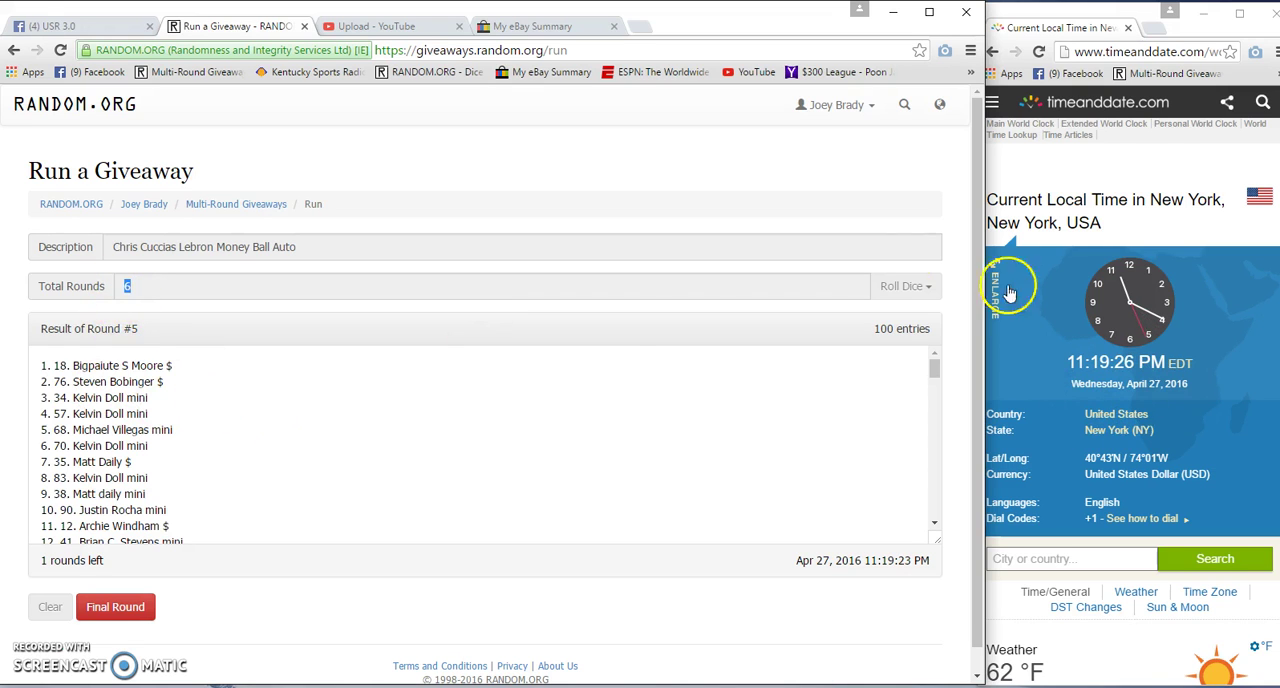
pyautogui.click(52, 26)
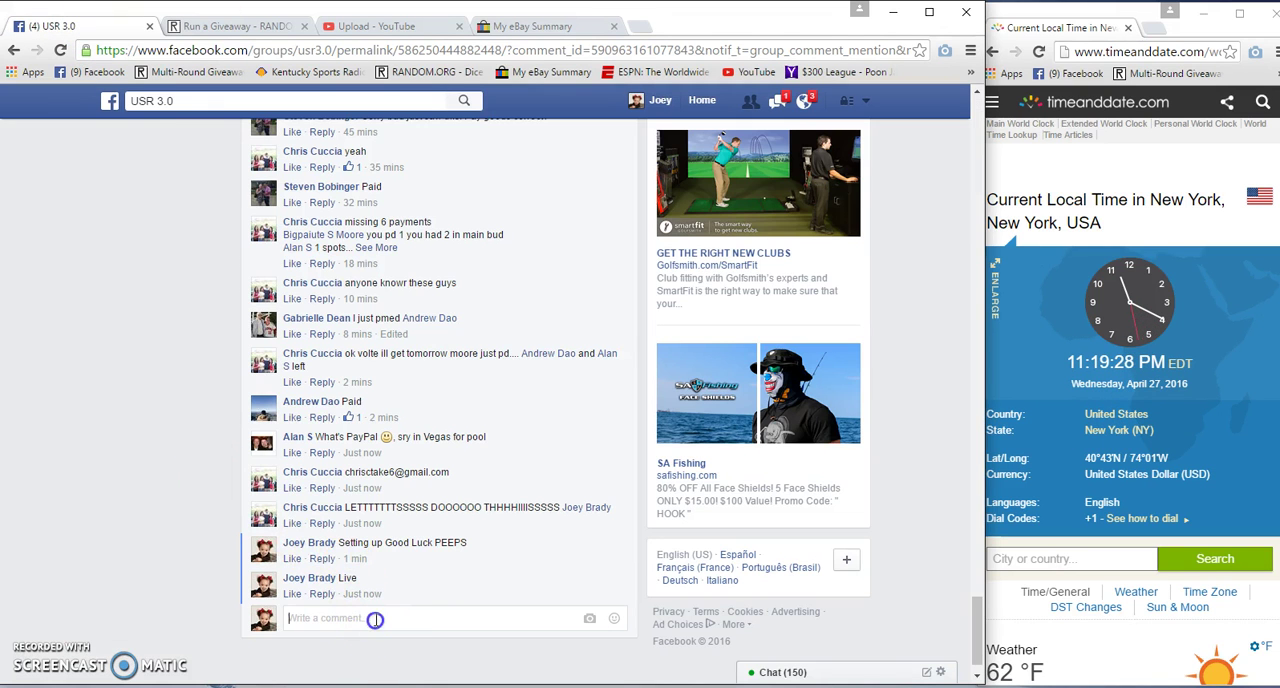
pyautogui.write('Good Luck Final Ro')
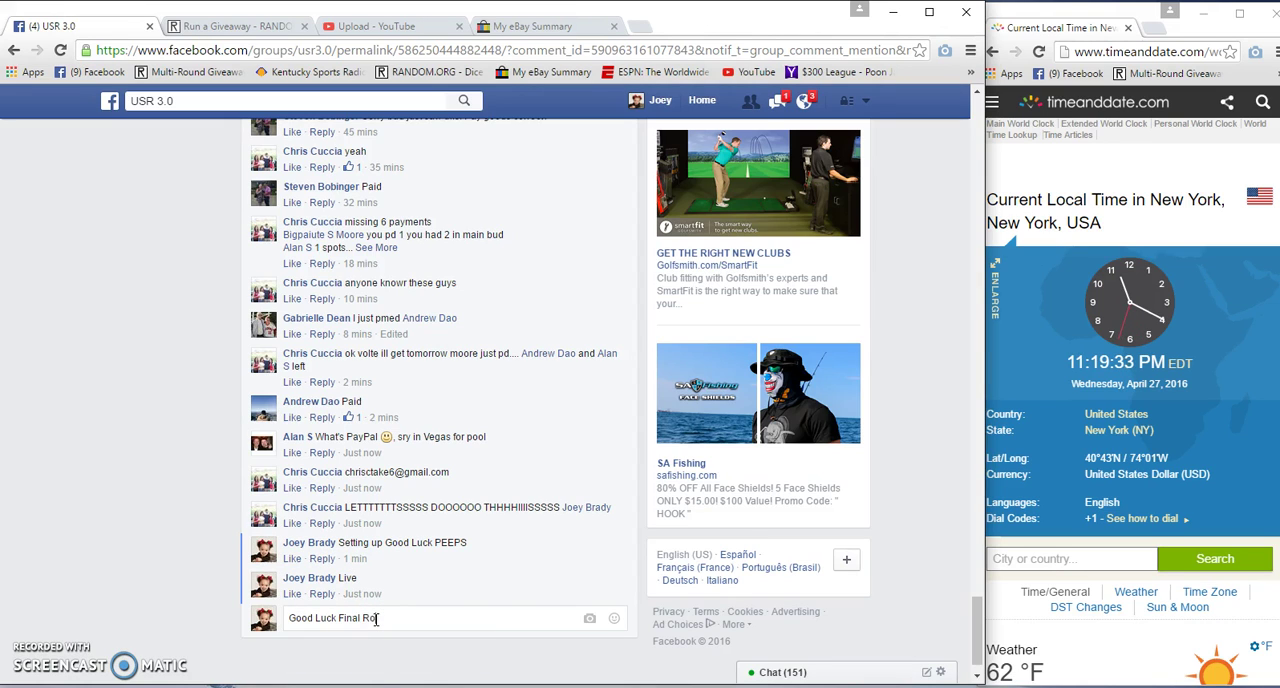
pyautogui.write('ll')
# - Post 'Good Luck Final Roll' to the thread and return to the RANDOM.ORG results
pyautogui.press('Return')
pyautogui.scroll(-2, 496, 478)
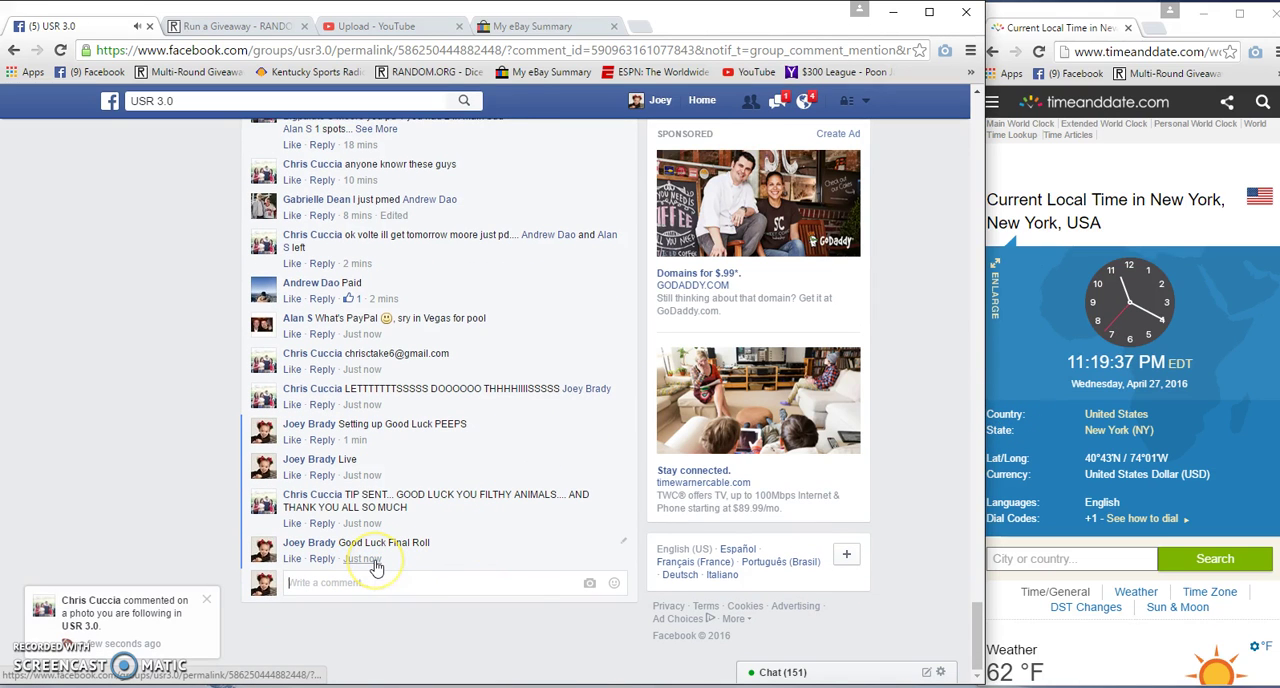
pyautogui.click(225, 26)
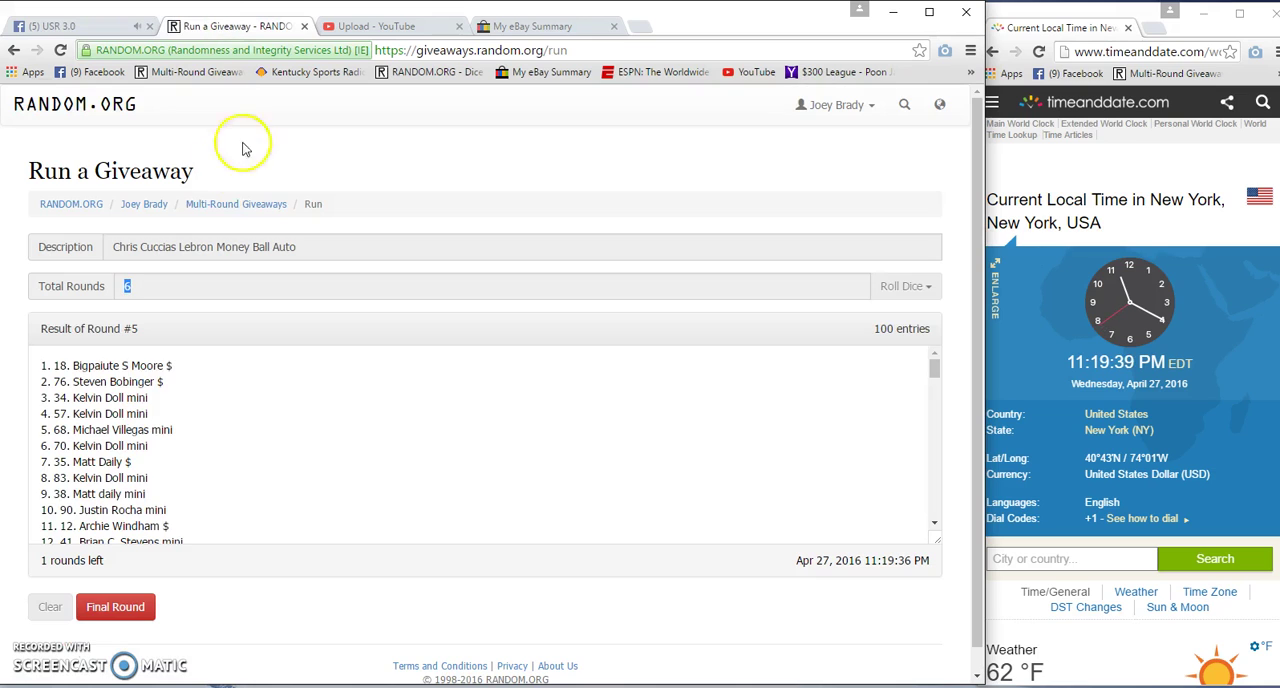
pyautogui.click(140, 600)
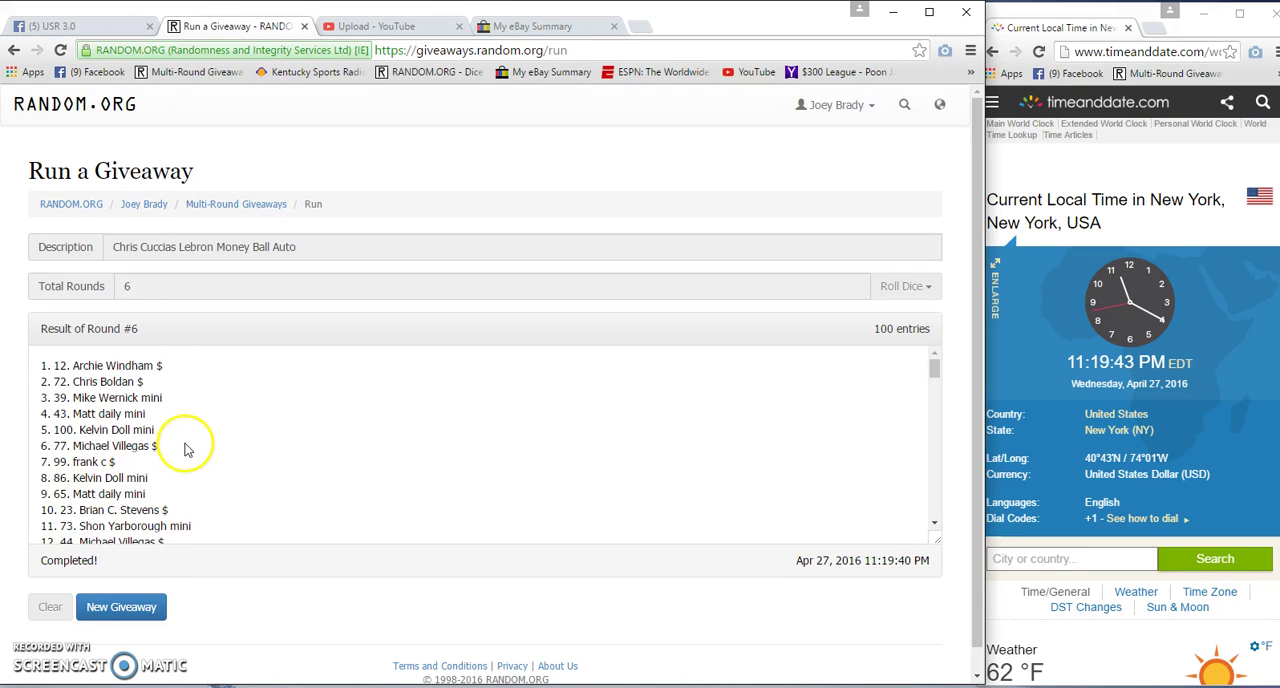
pyautogui.moveTo(183, 374); pyautogui.dragTo(66, 364)
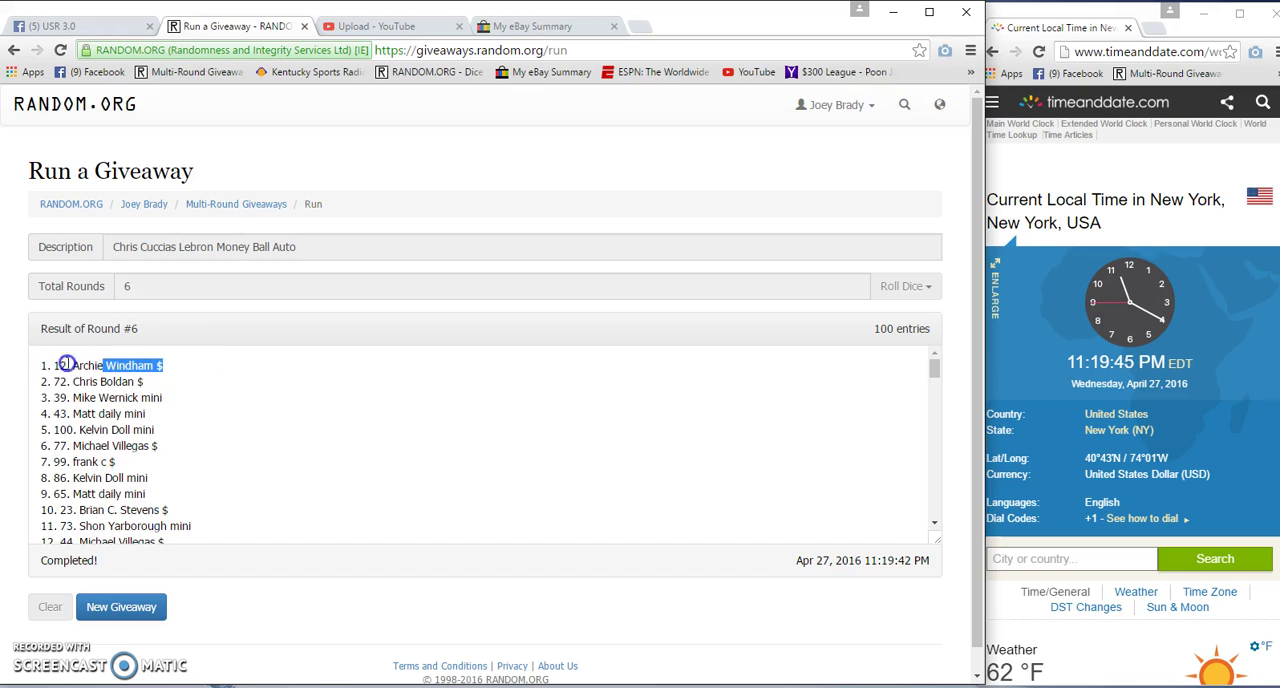
pyautogui.rightClick(85, 365)
pyautogui.click(110, 375)
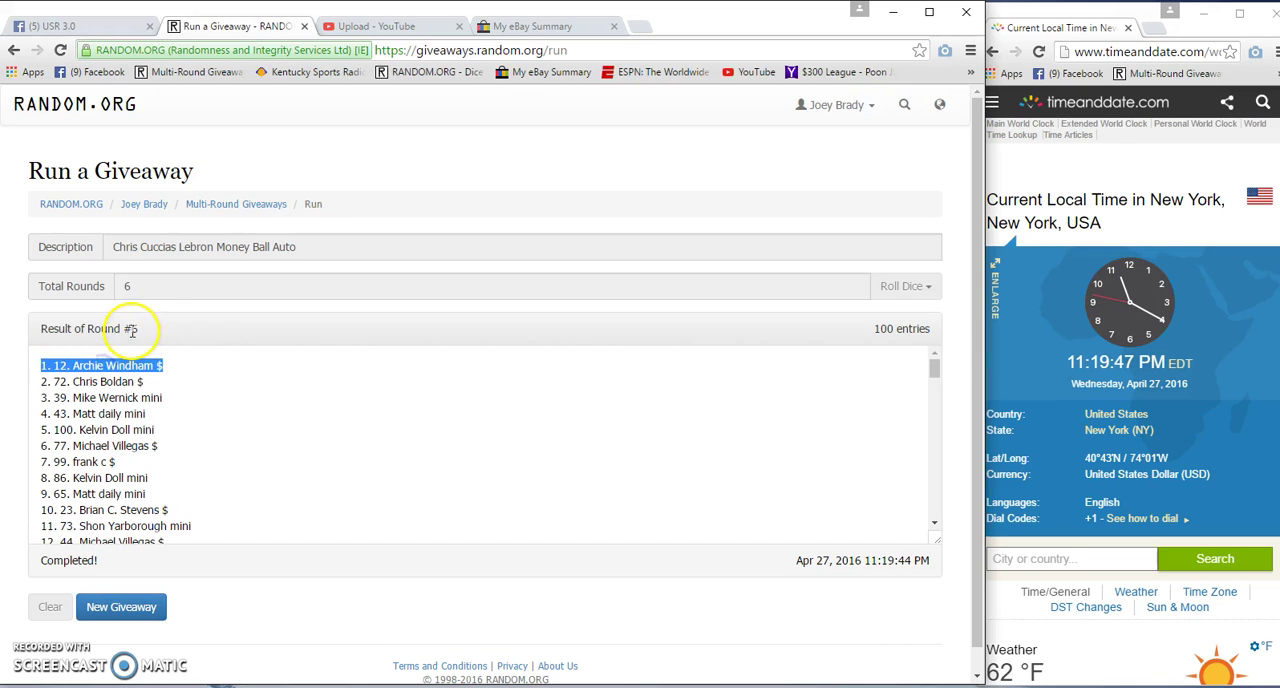
pyautogui.moveTo(129, 329); pyautogui.dragTo(170, 329)
pyautogui.doubleClick(128, 288)
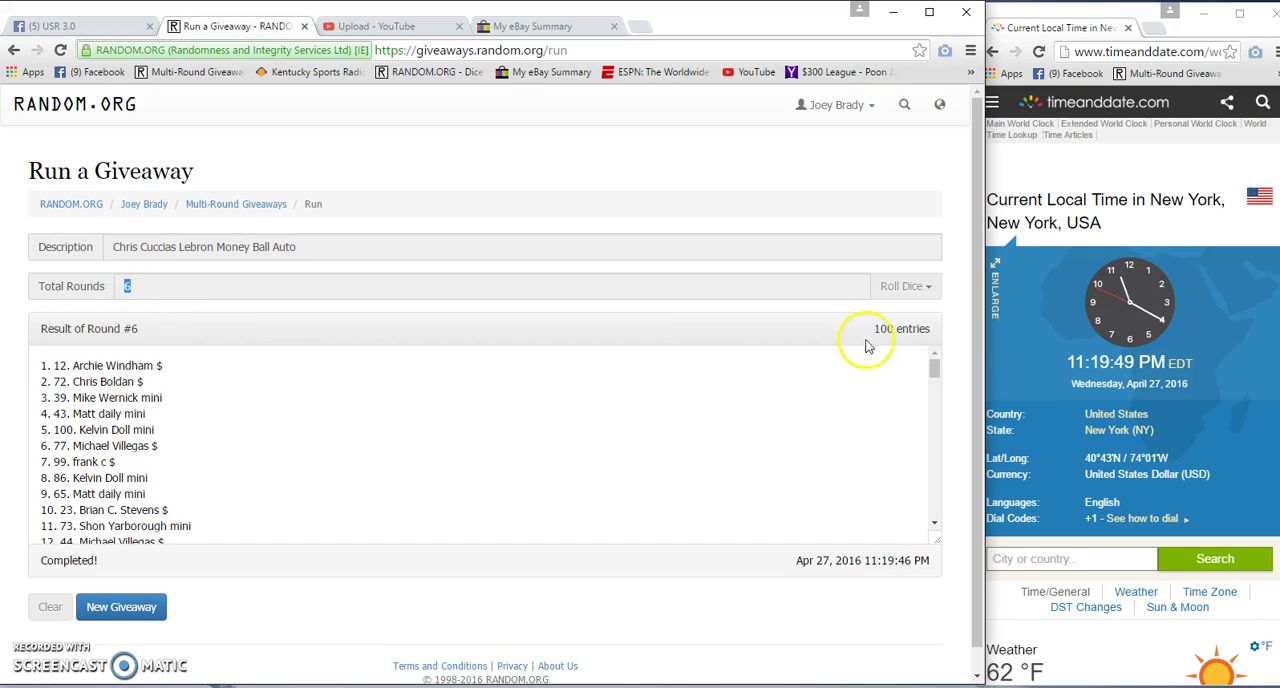
pyautogui.scroll(-2, 194, 471)
pyautogui.scroll(-5, 198, 478)
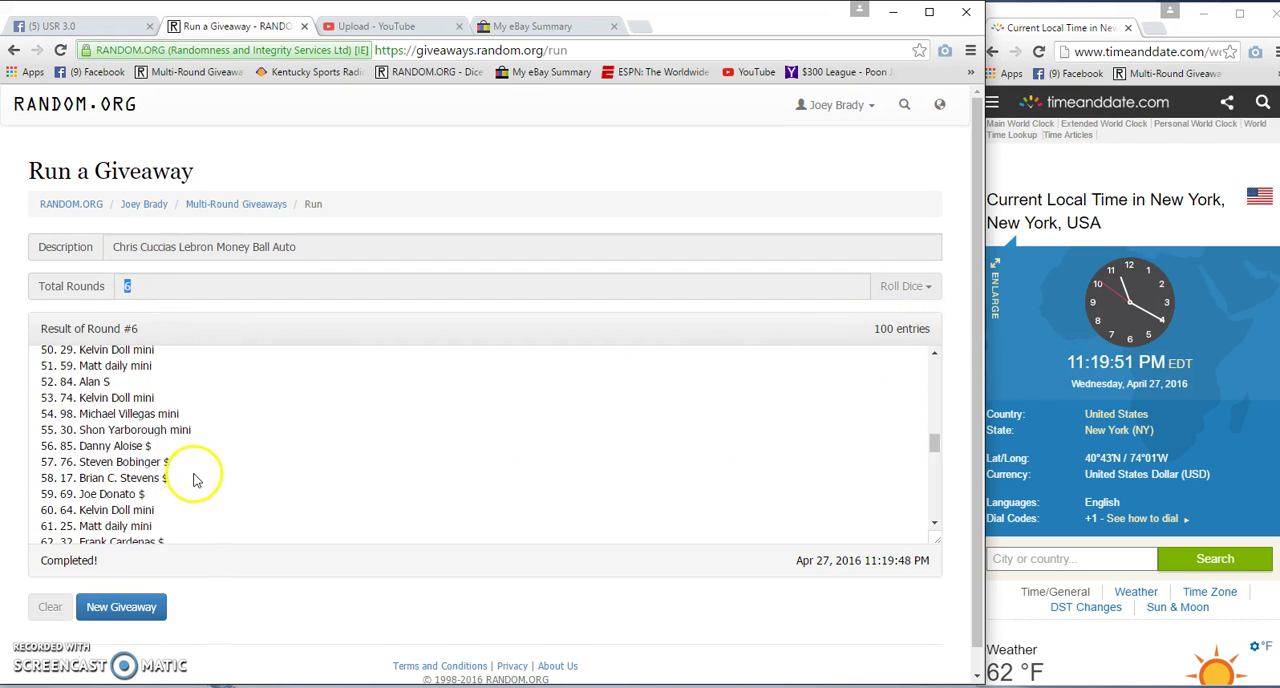
pyautogui.scroll(-4, 198, 478)
pyautogui.scroll(-3, 198, 478)
pyautogui.scroll(-1, 190, 472)
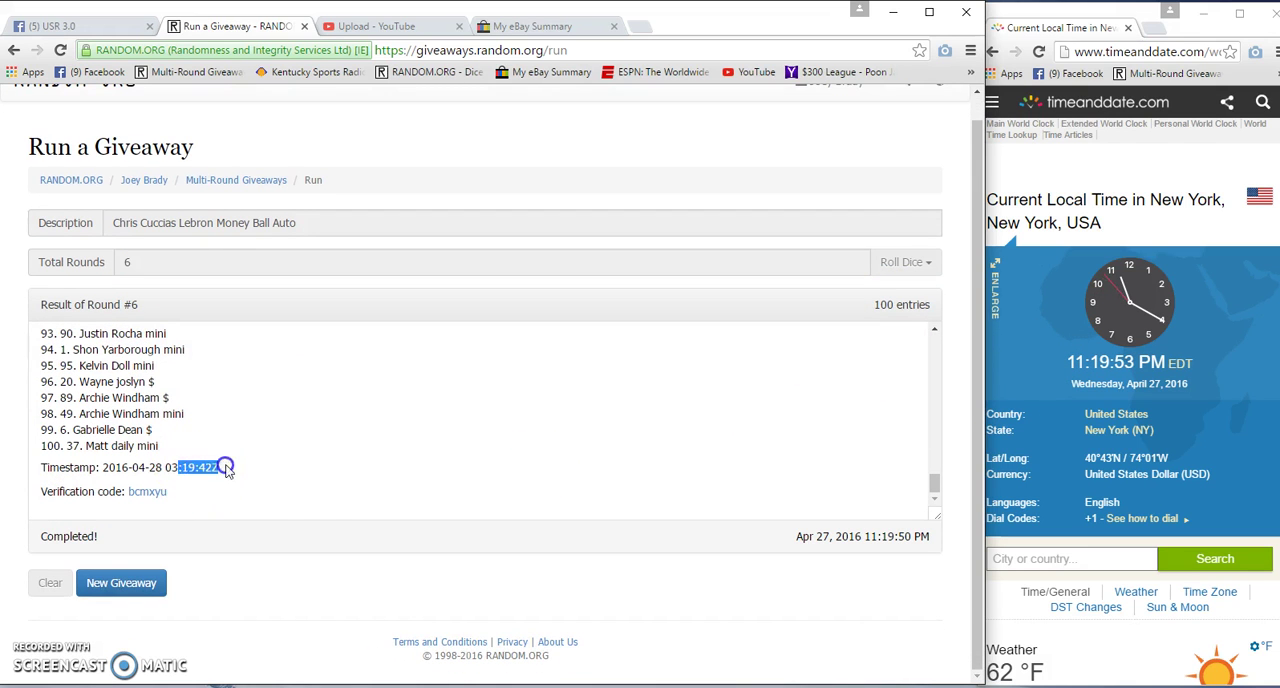
pyautogui.scroll(3, 357, 500)
pyautogui.scroll(6, 357, 500)
pyautogui.scroll(4, 357, 500)
pyautogui.scroll(1, 360, 507)
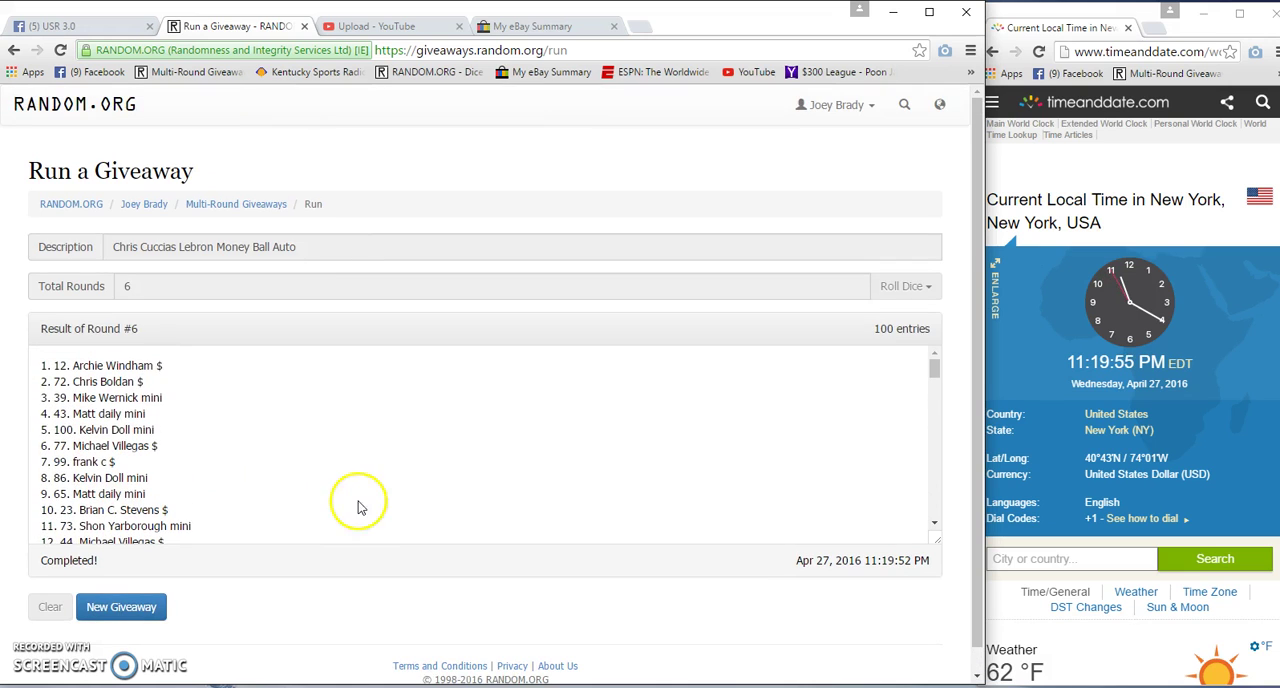
pyautogui.click(85, 26)
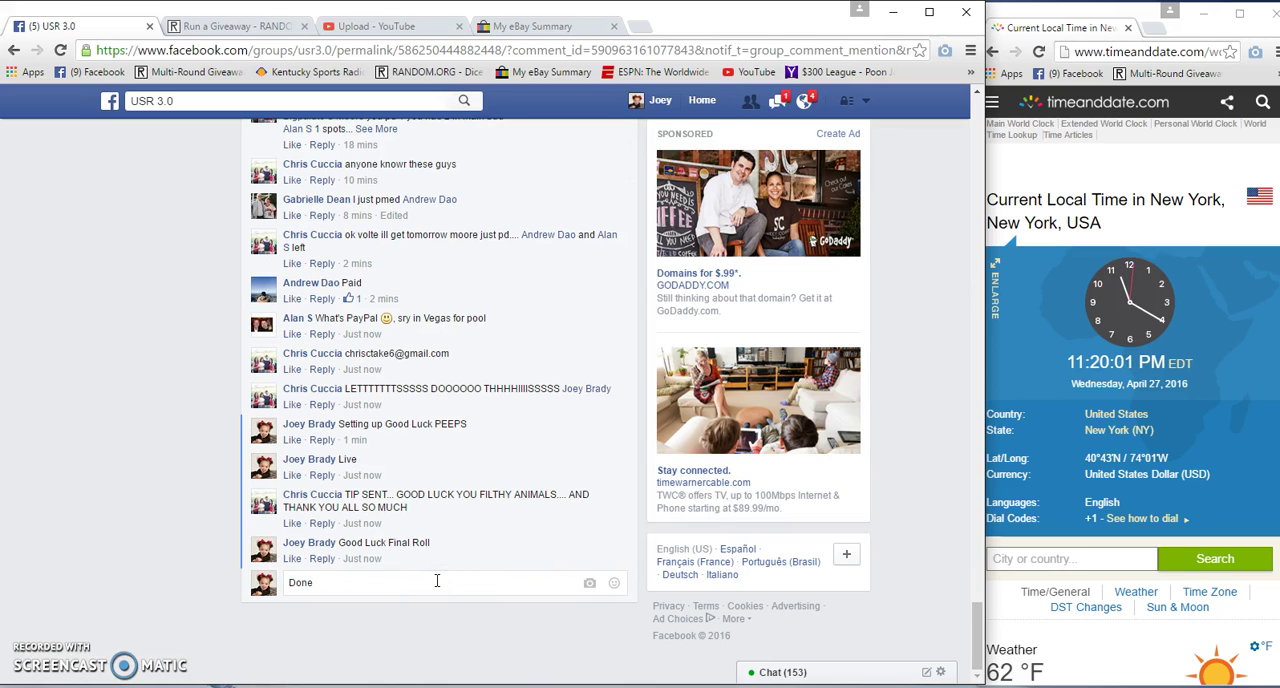
# - Post the comment 'Done' at the end of the giveaway thread
pyautogui.press('Return')
pyautogui.click(474, 600)
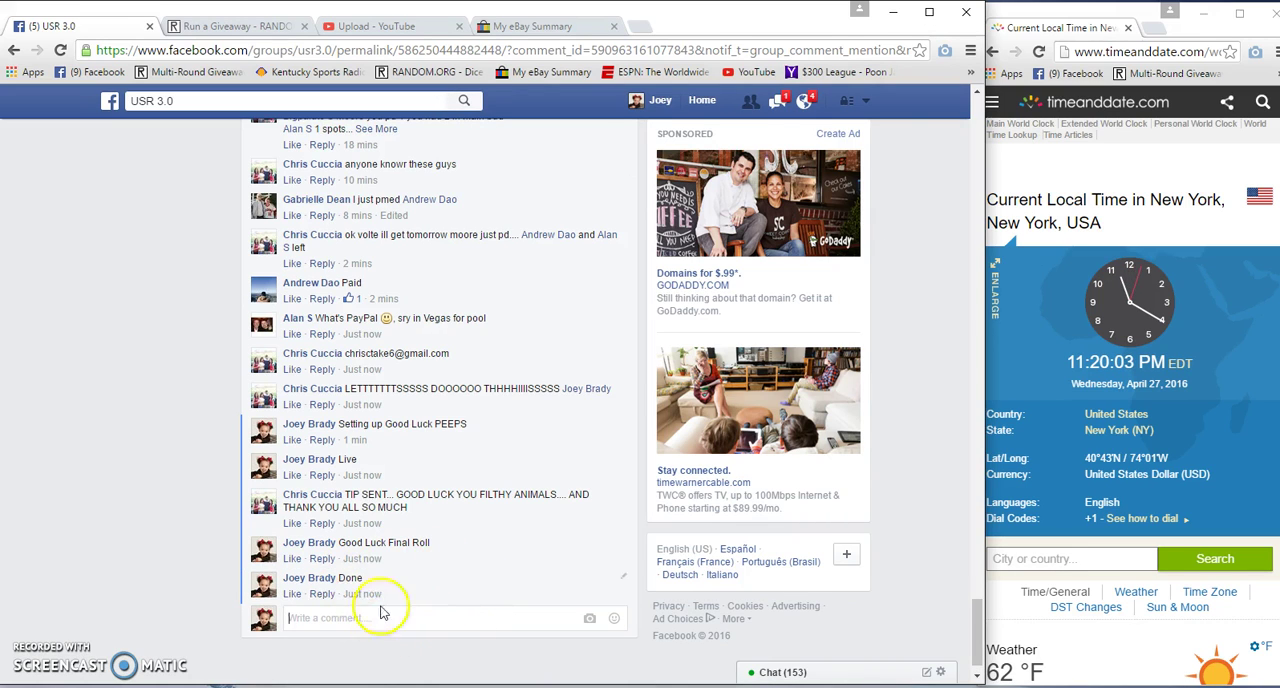